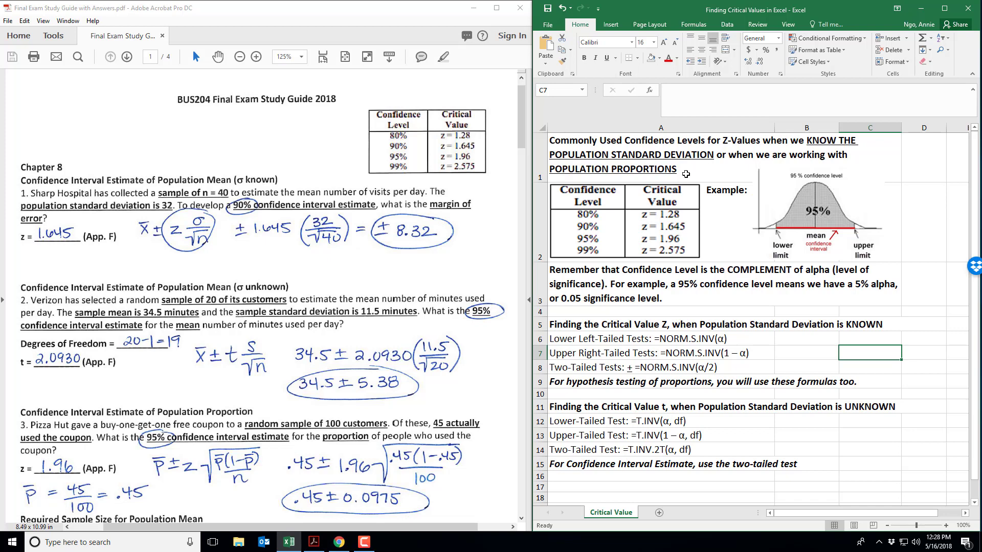
# Review the confidence-level table picture and the A3 complement-of-alpha note against the study guide PDF.
pyautogui.click(676, 221)
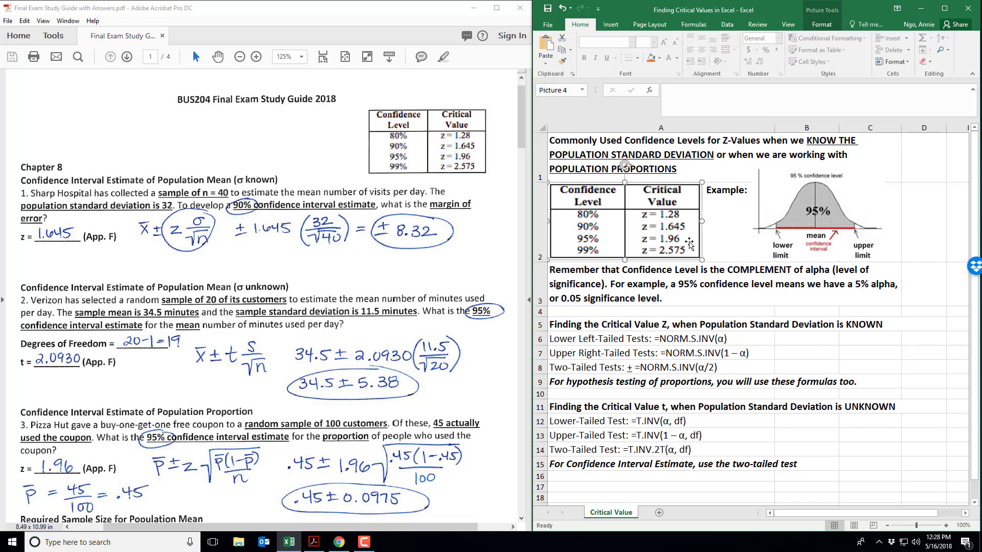
pyautogui.click(694, 289)
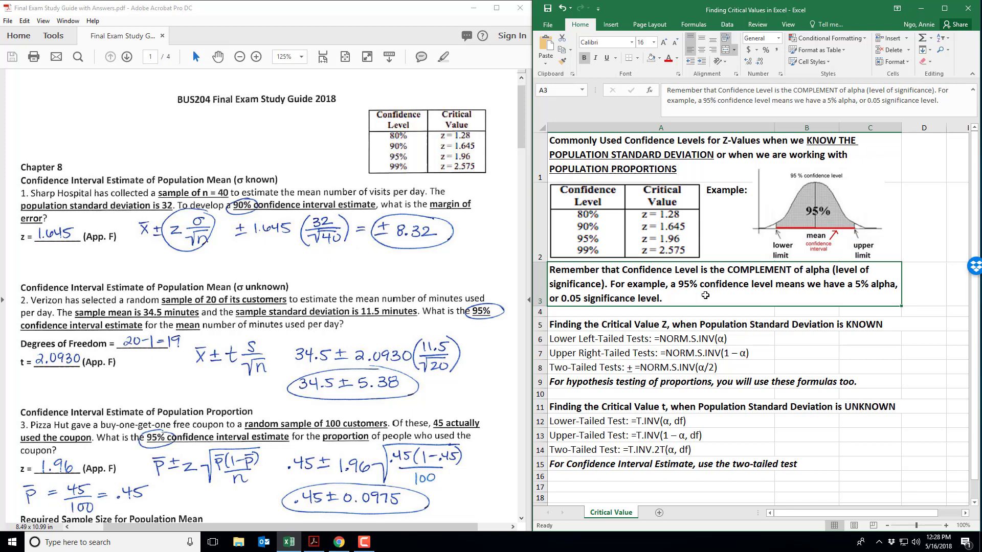
pyautogui.click(226, 320)
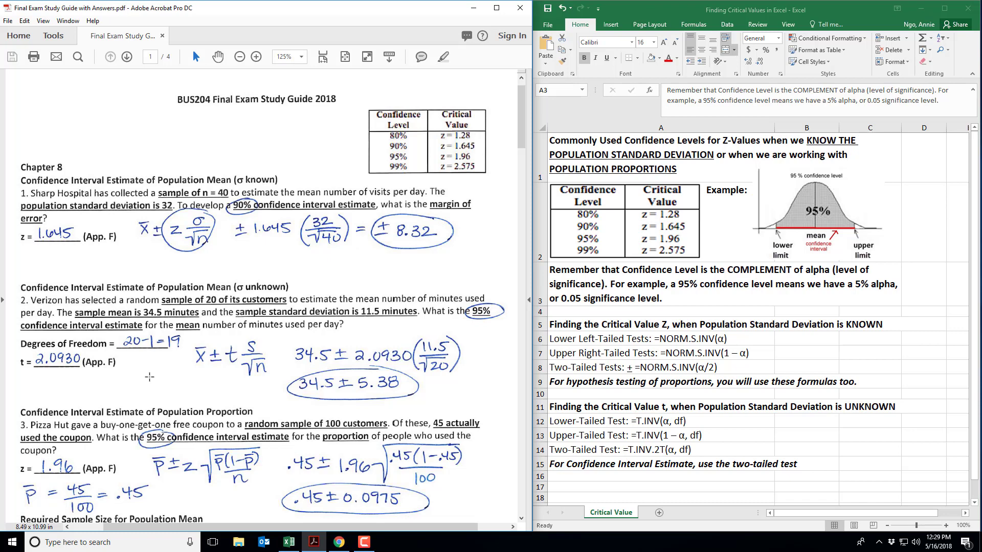
# Shade the two-tailed t-test row label in A14 orange.
pyautogui.click(692, 455)
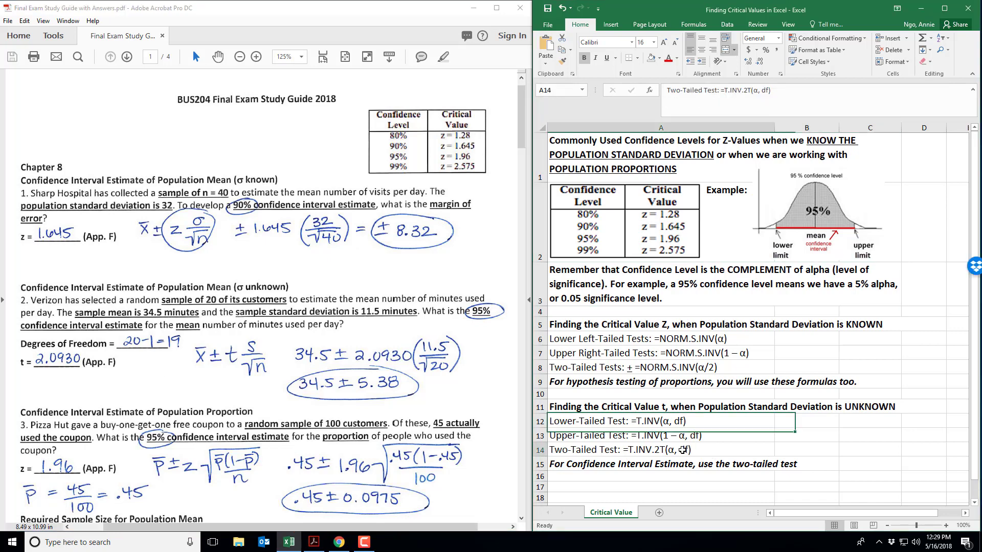
pyautogui.click(660, 58)
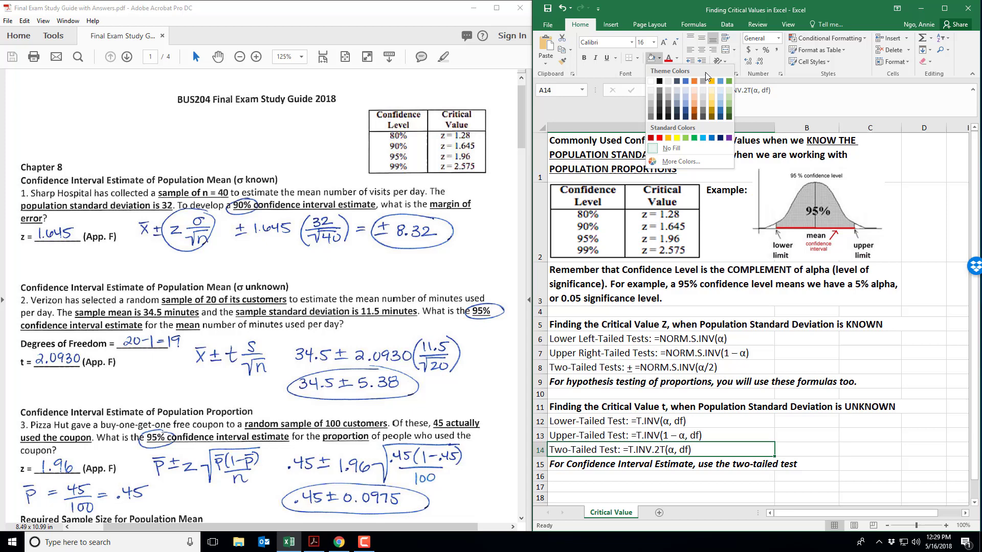
pyautogui.click(716, 83)
pyautogui.click(617, 475)
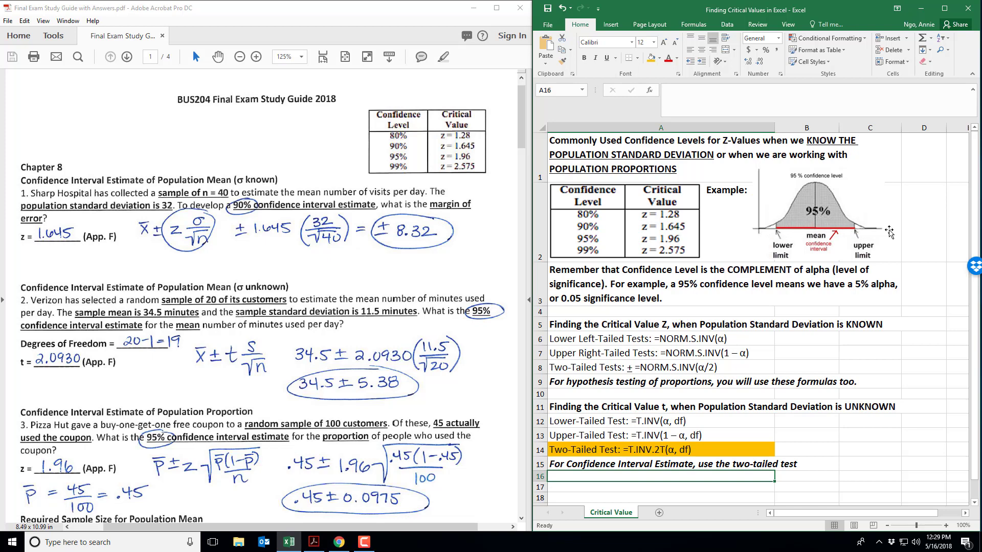
# Enter =T.INV.2T(0.05,19) in B14, returning 2.0930.
pyautogui.click(815, 453)
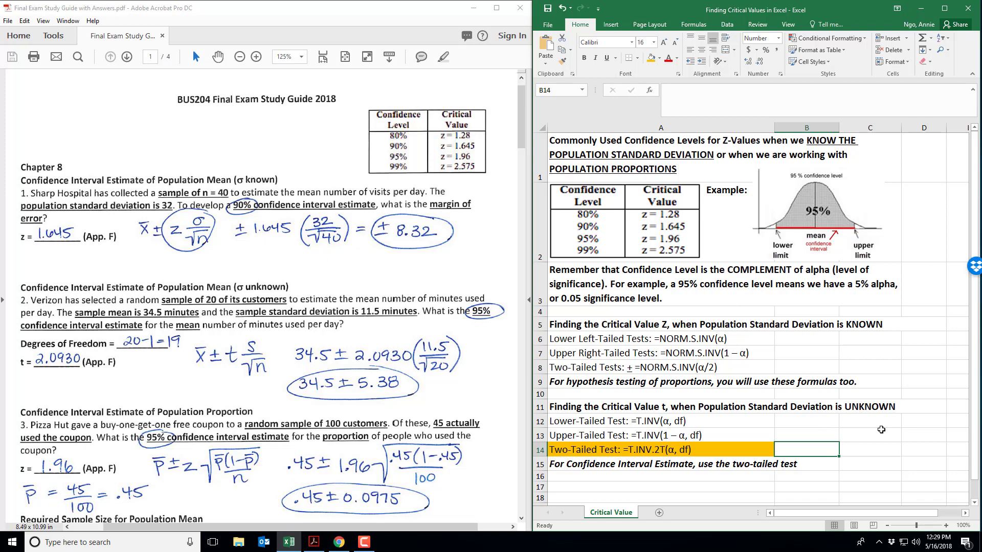
pyautogui.write('=T')
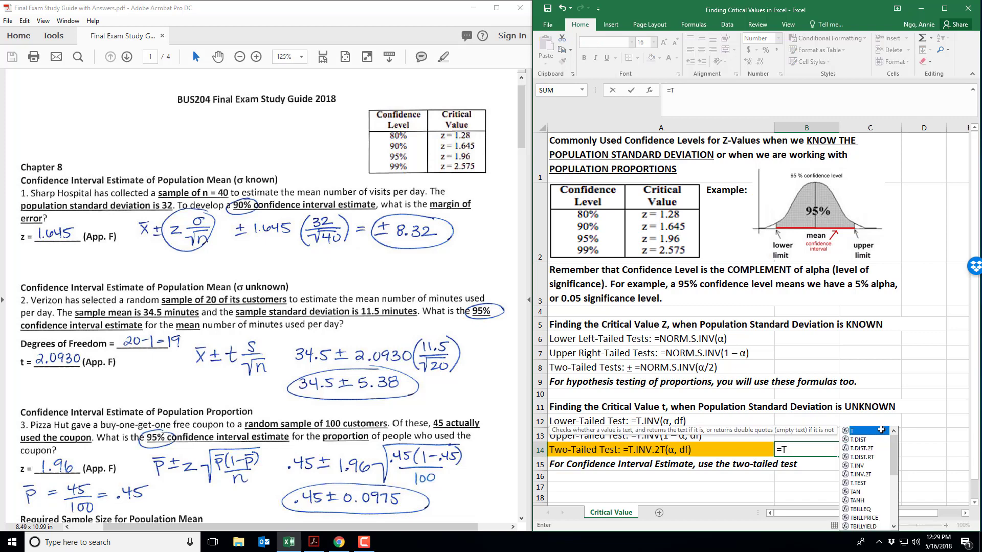
pyautogui.write('.INV.2T(')
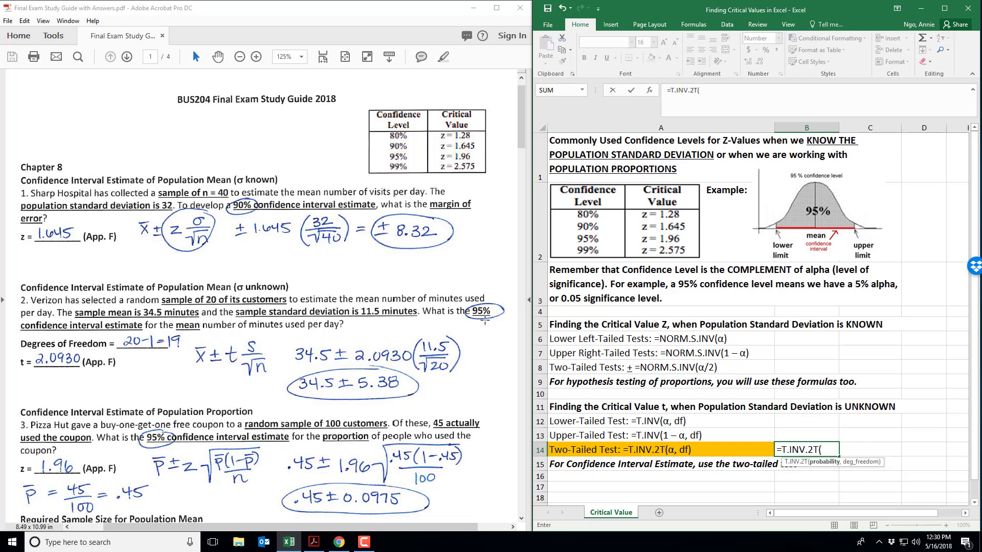
pyautogui.write('0.05,')
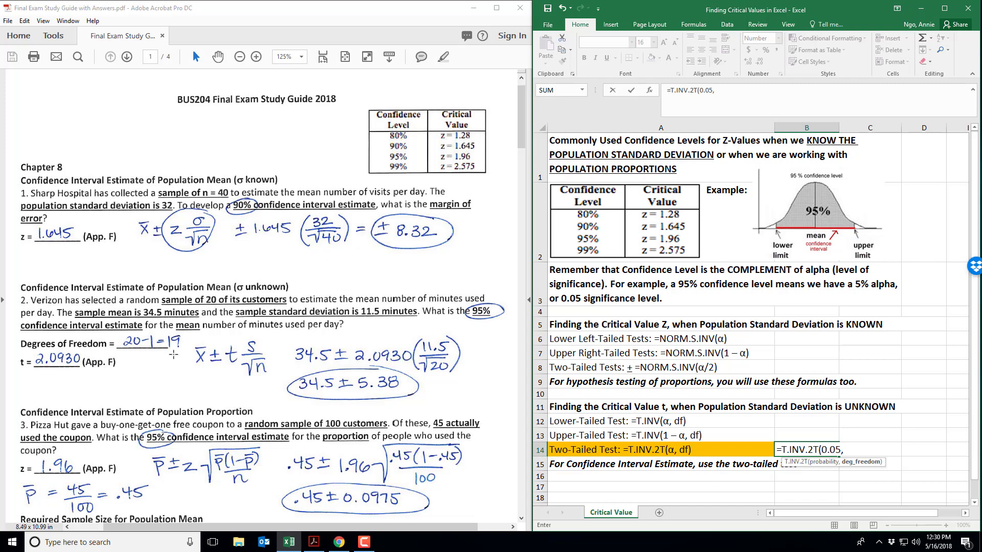
pyautogui.write('19)')
pyautogui.press('Return')
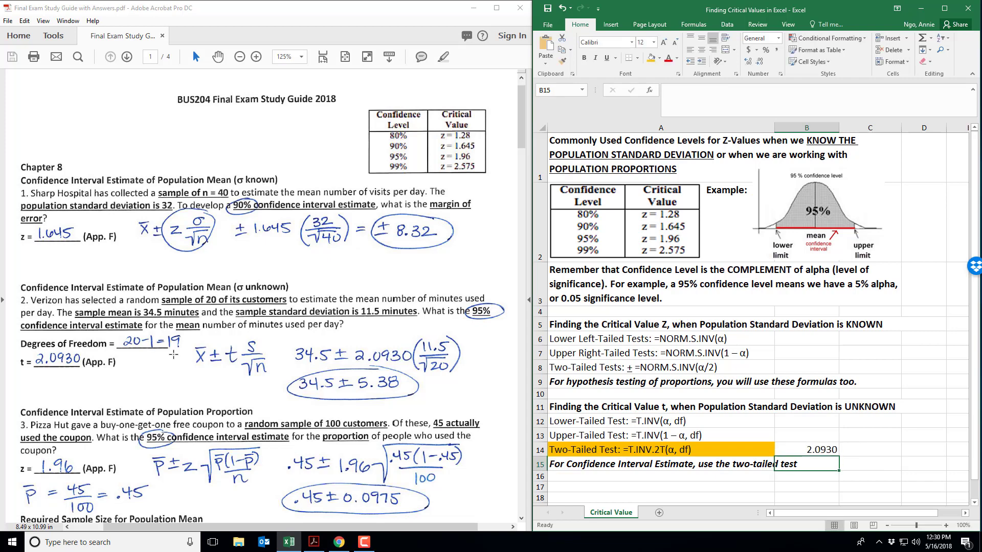
pyautogui.click(817, 446)
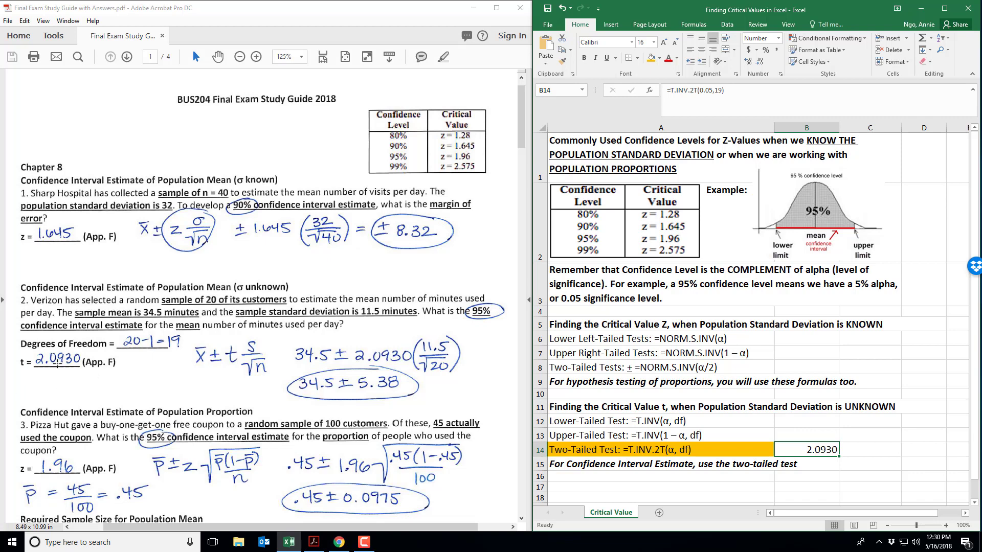
# Scroll the study guide to page 2's Chapter 9 problems and select cell B6 in Excel.
pyautogui.scroll(-5, 57, 365)
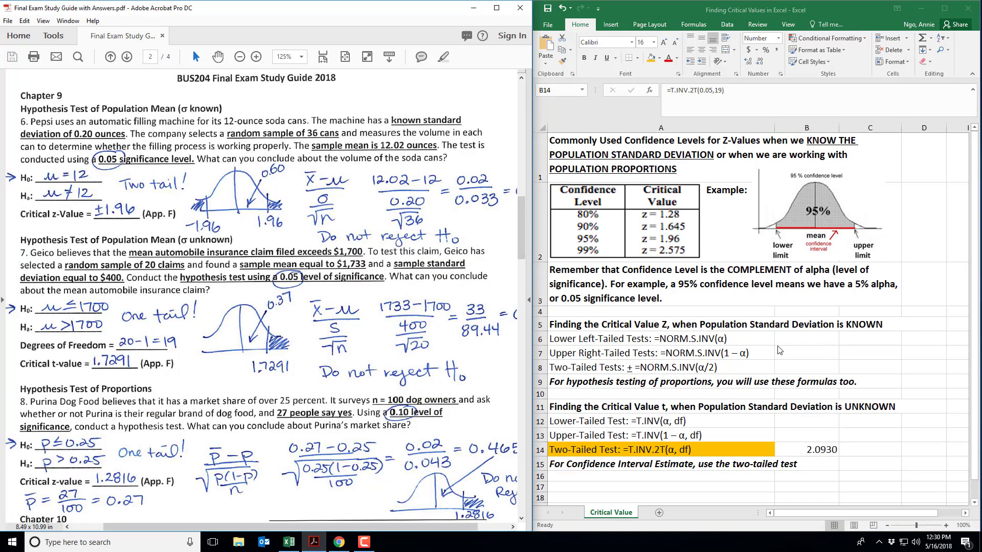
pyautogui.click(799, 338)
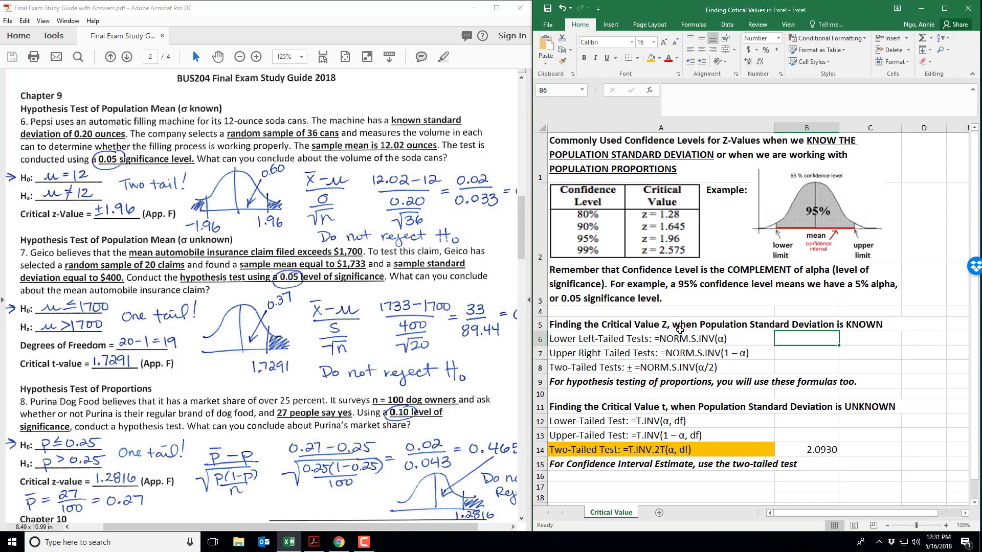
# Shade A8 orange and enter =NORM.S.INV(0.05/2) in B8, giving -1.9600.
pyautogui.click(721, 367)
pyautogui.click(650, 58)
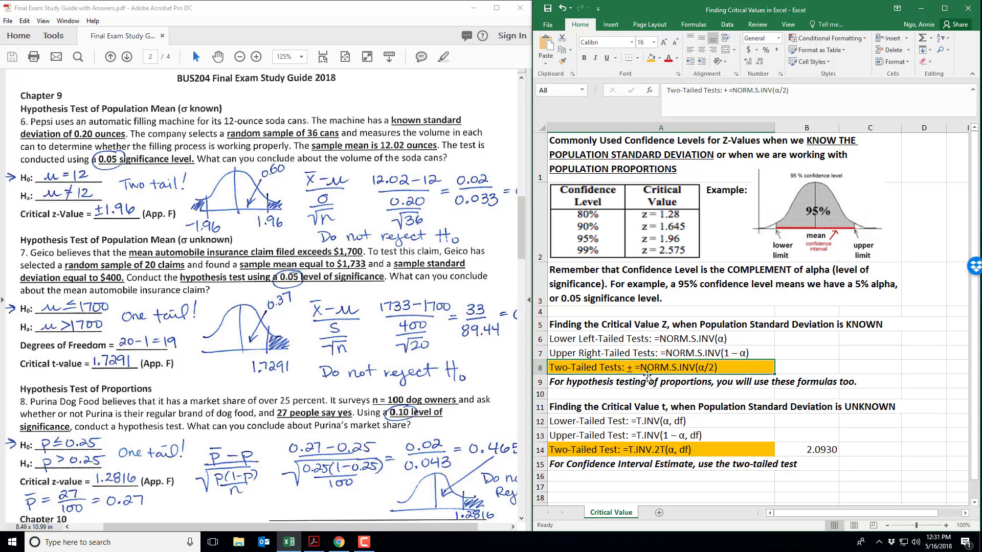
pyautogui.click(808, 368)
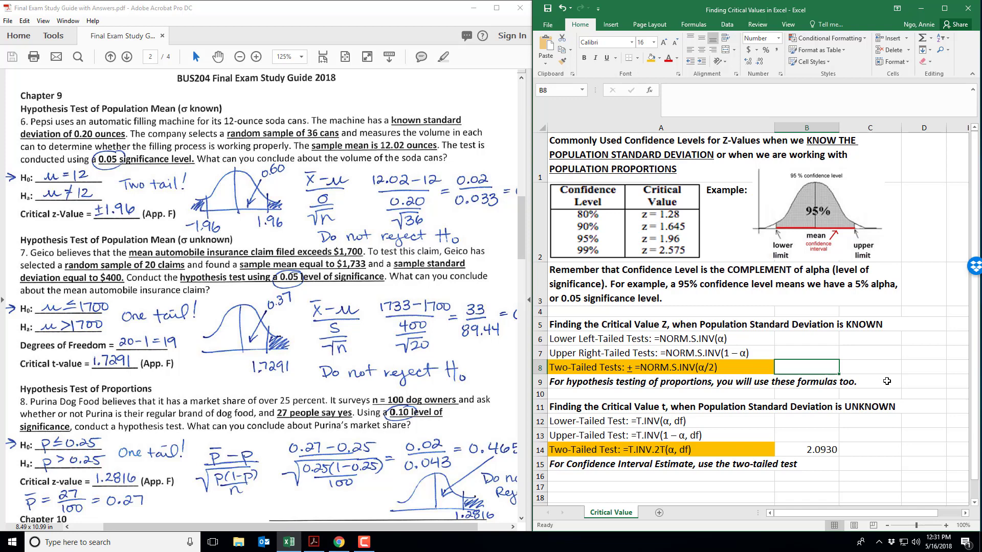
pyautogui.write('=NORM')
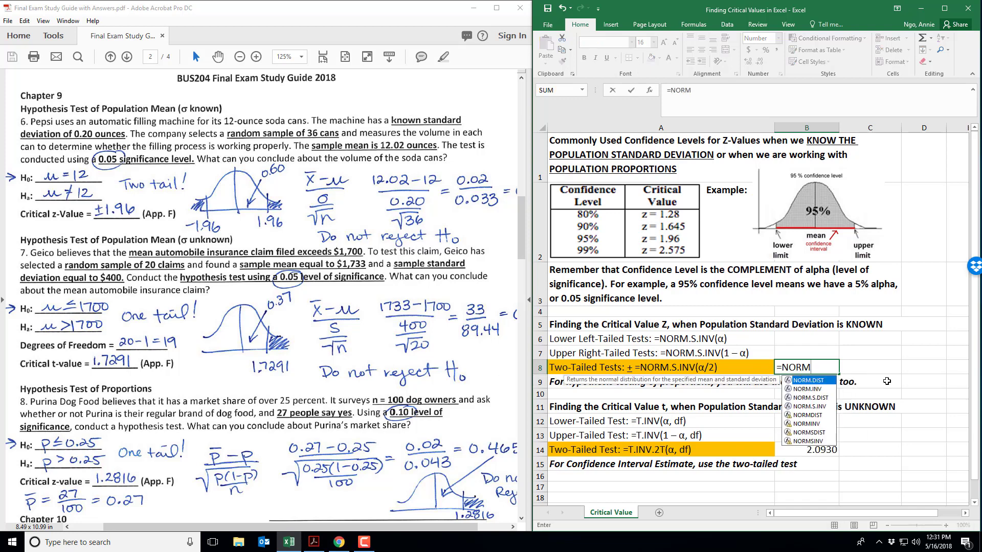
pyautogui.write('.S.INV(')
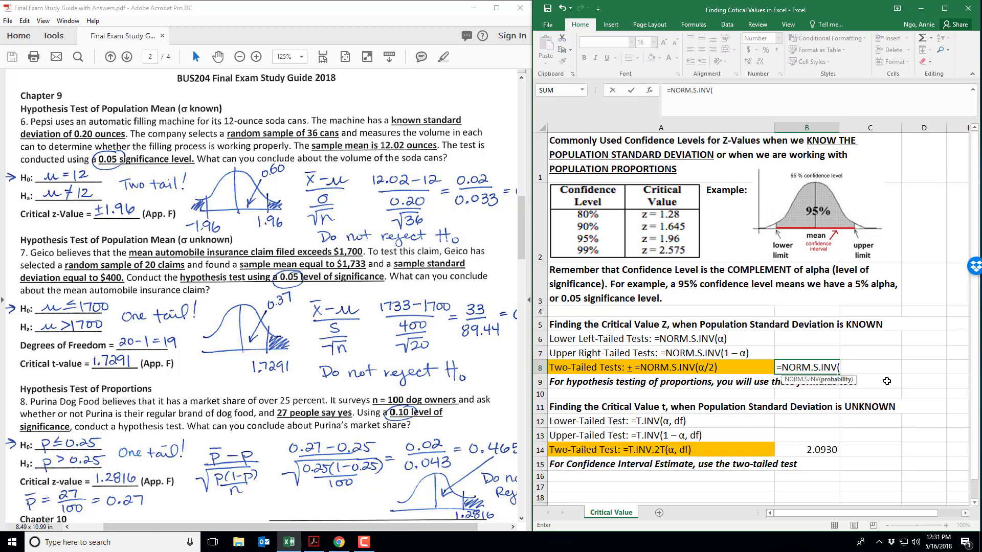
pyautogui.write('0.05/2)')
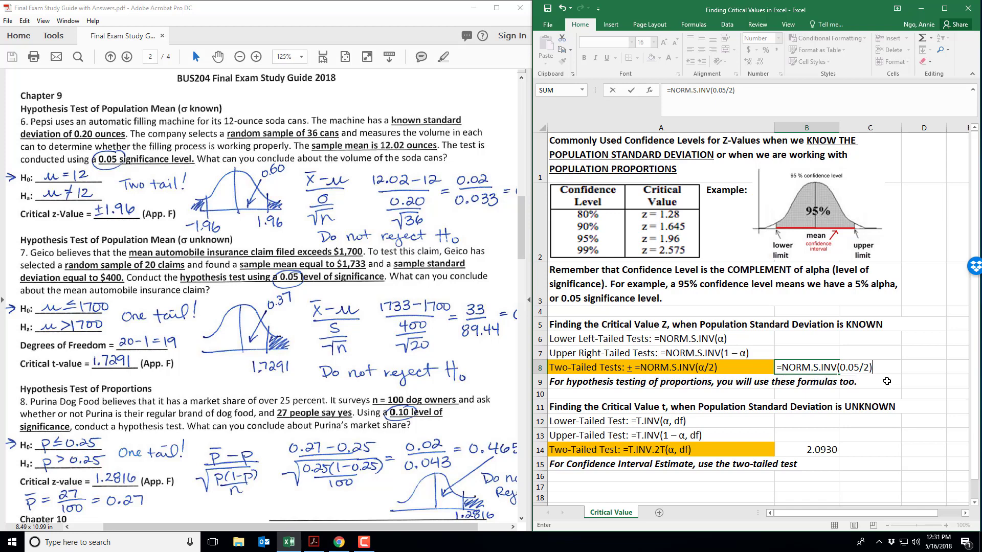
pyautogui.press('Return')
pyautogui.click(834, 369)
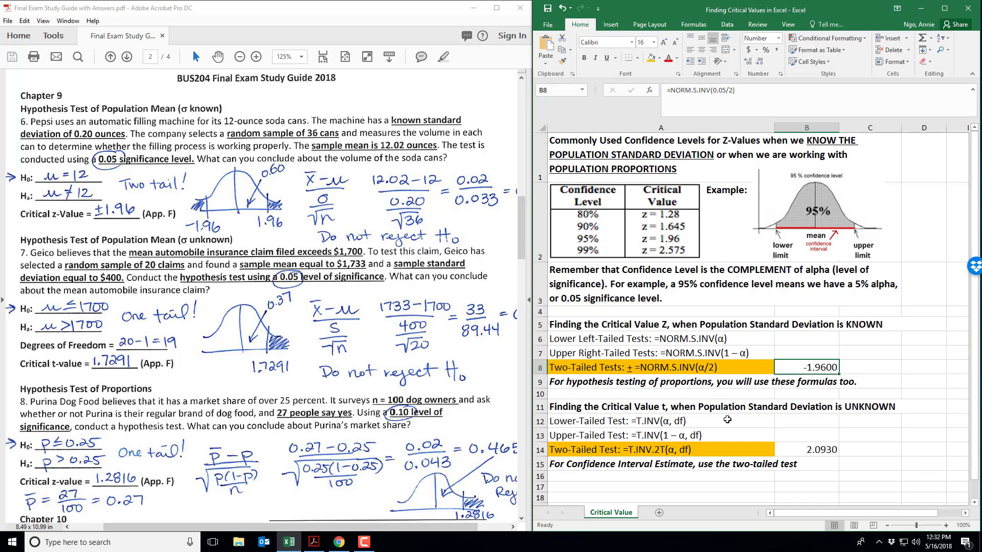
pyautogui.click(701, 412)
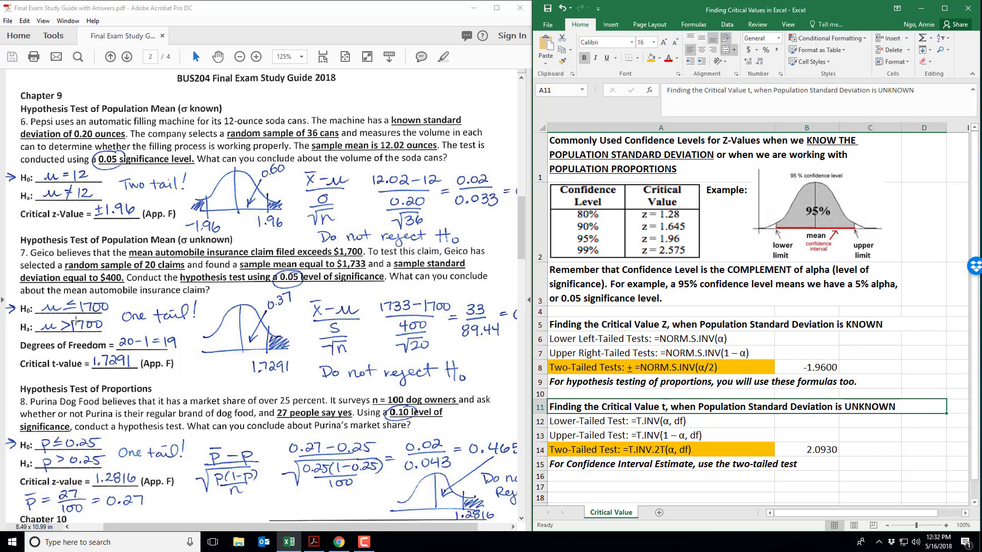
# Shade the upper-tailed t-test label in A13 green.
pyautogui.click(687, 434)
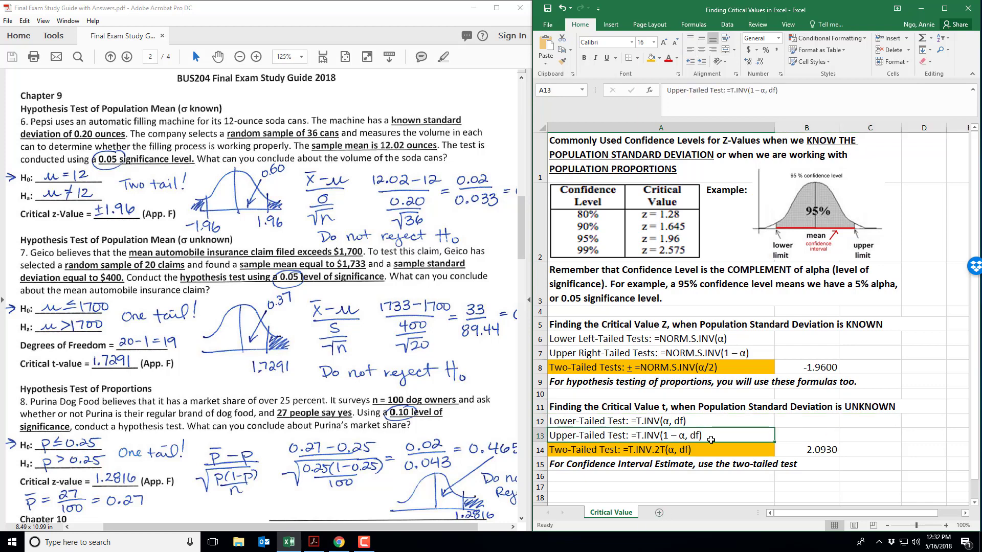
pyautogui.click(659, 59)
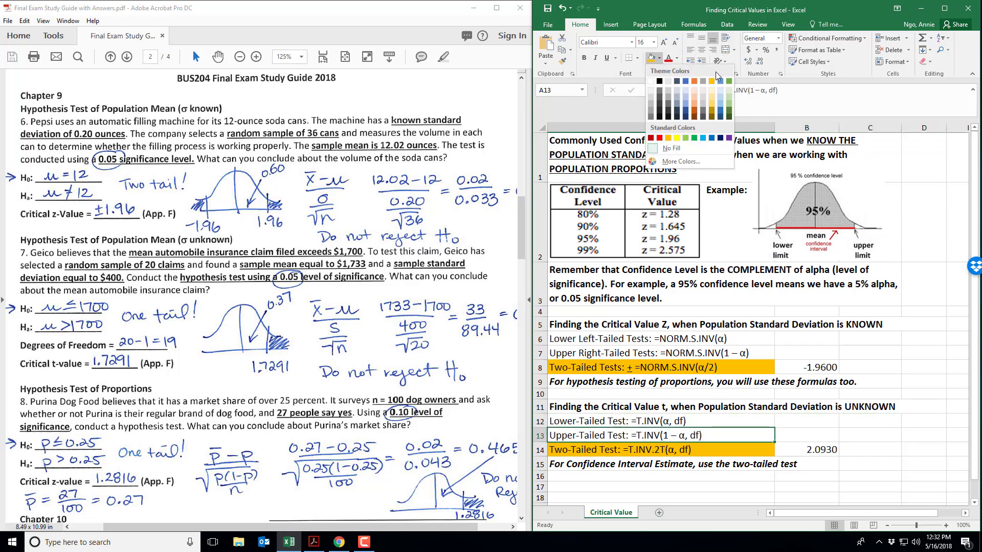
pyautogui.click(730, 77)
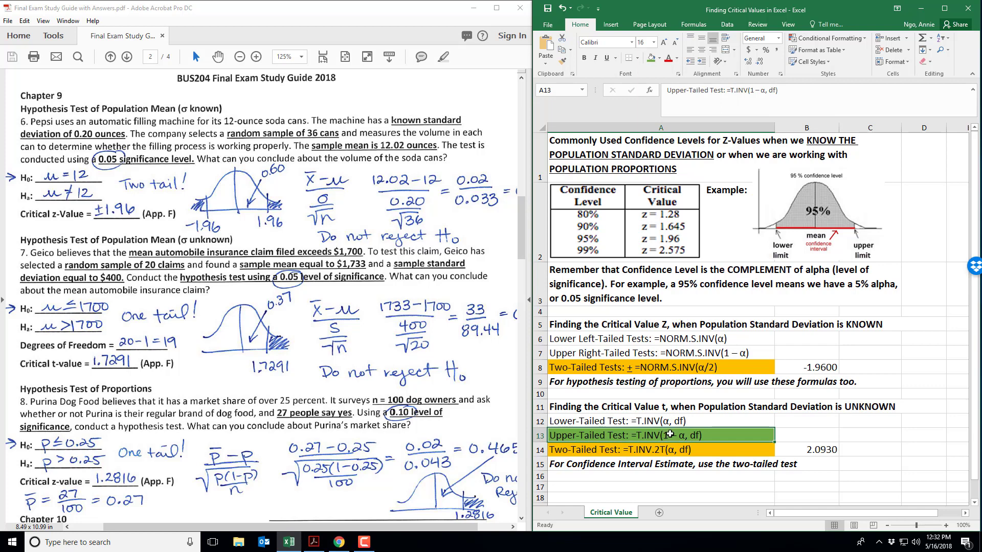
# Enter =T.INV(1-0.05,19) in B13, returning 1.7291.
pyautogui.click(817, 434)
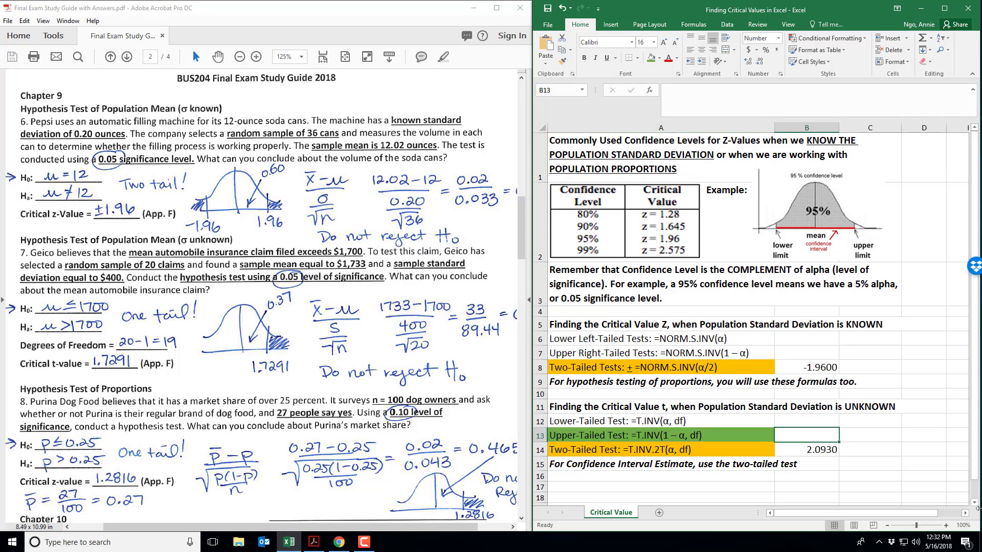
pyautogui.write('=T.')
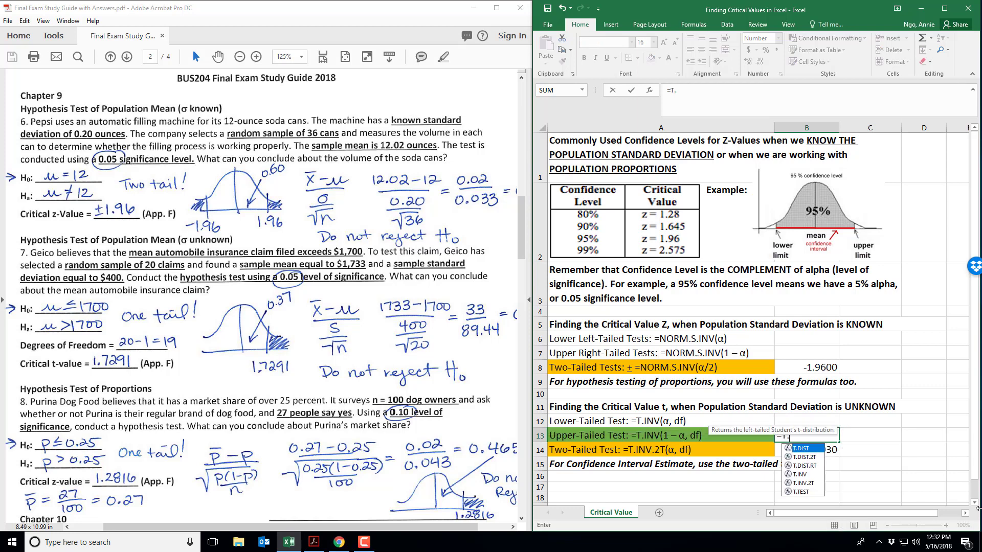
pyautogui.write('INV(1-')
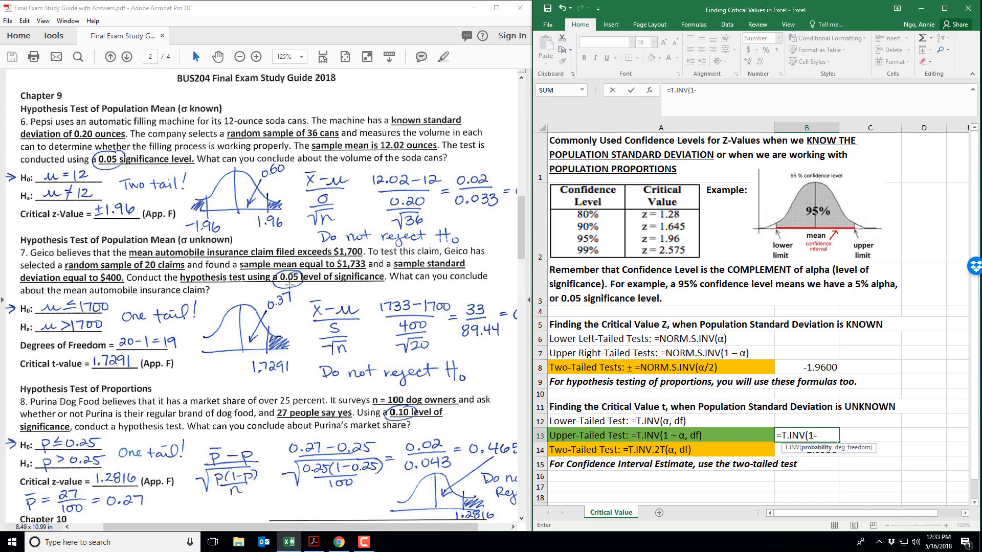
pyautogui.write('0.05,')
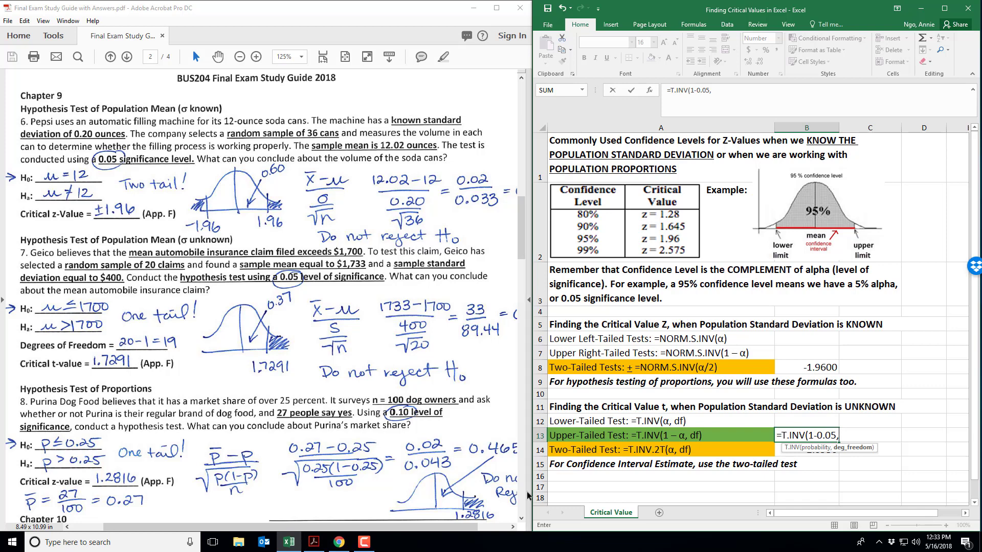
pyautogui.write('19)')
pyautogui.press('Return')
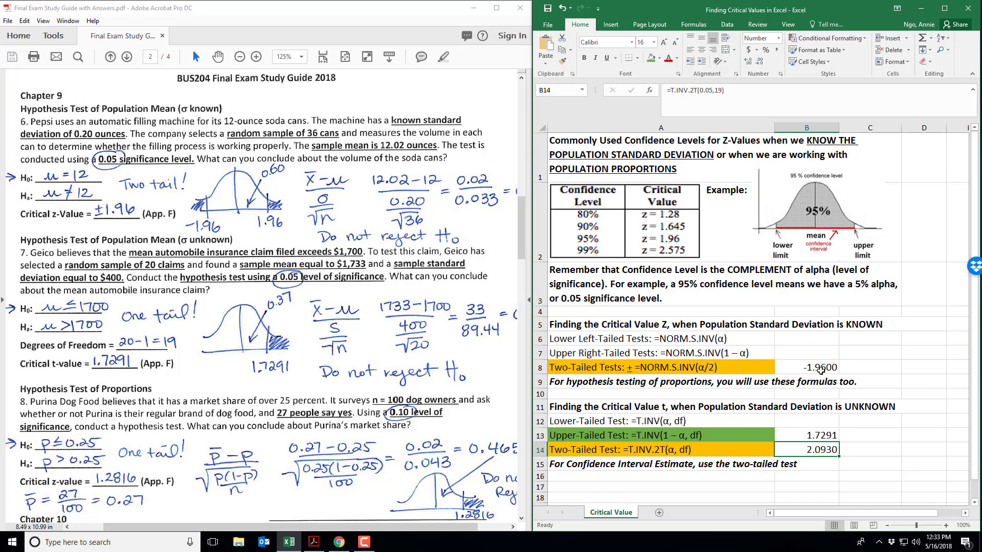
# Check the proportion-test note and shade the upper right-tailed z-test label in A7 green.
pyautogui.click(624, 384)
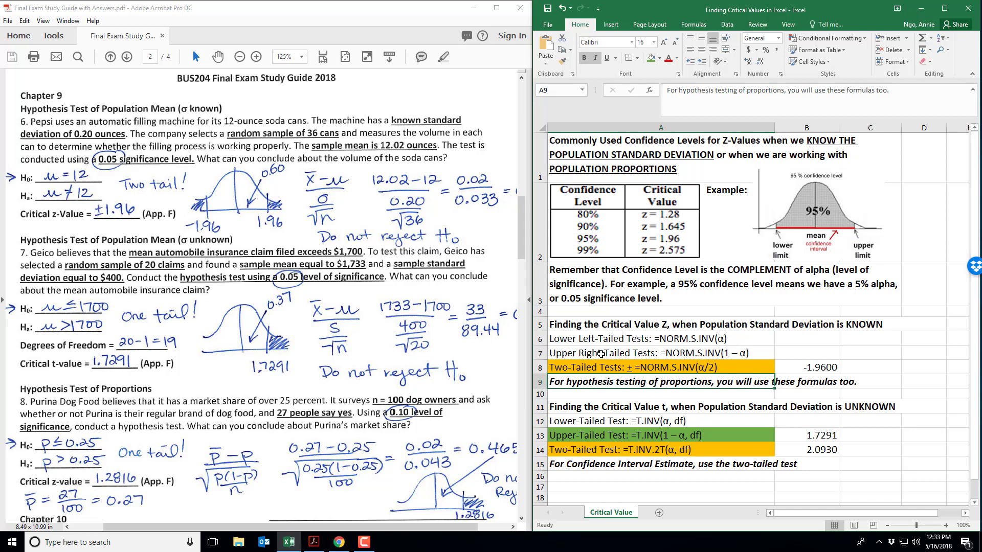
pyautogui.click(602, 355)
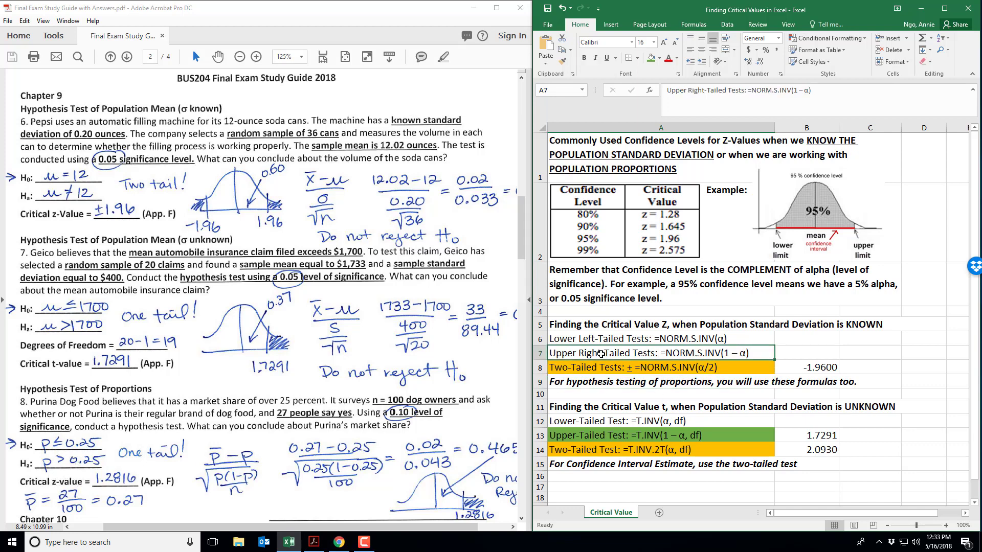
pyautogui.click(650, 58)
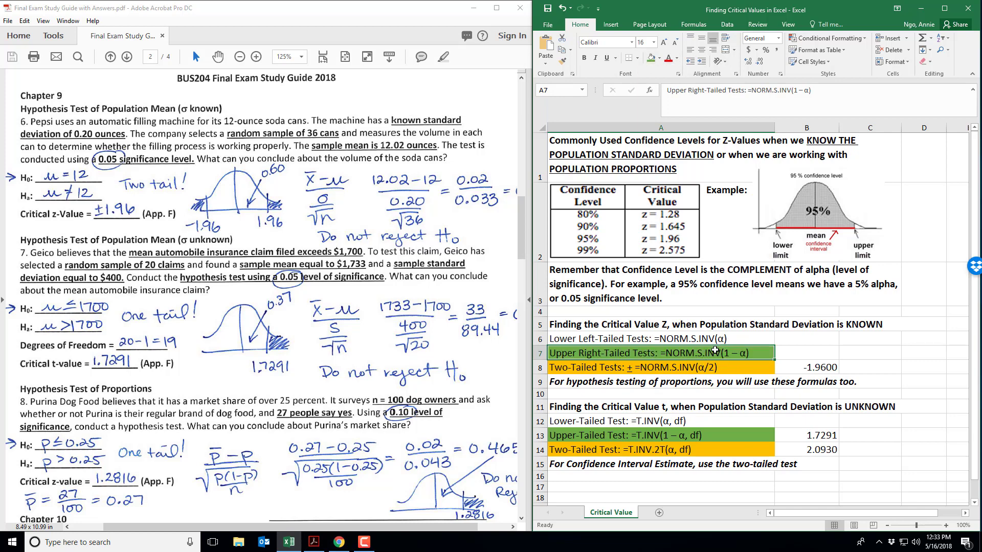
# Enter =NORM.S.INV(1-0.1) in B7, returning 1.2816.
pyautogui.click(830, 354)
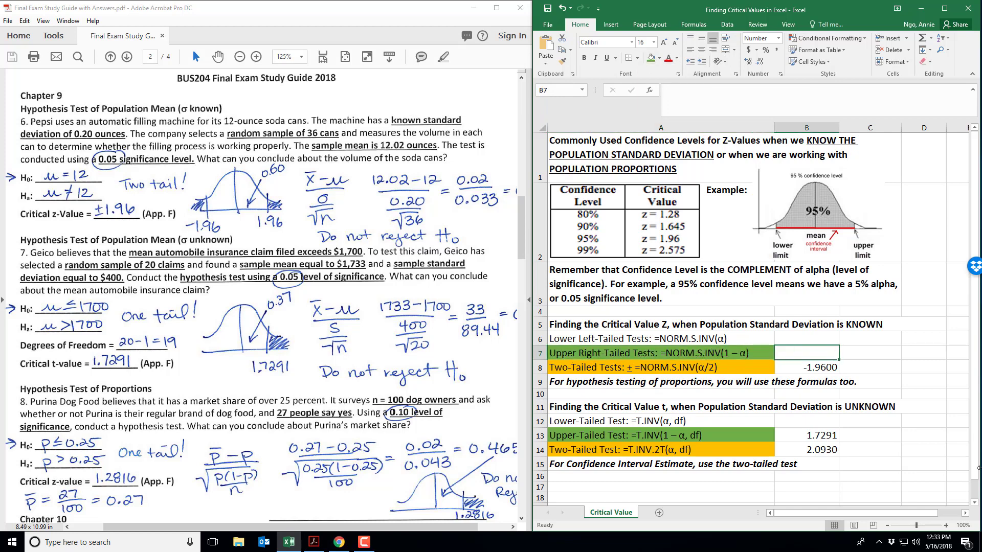
pyautogui.write('=NORM')
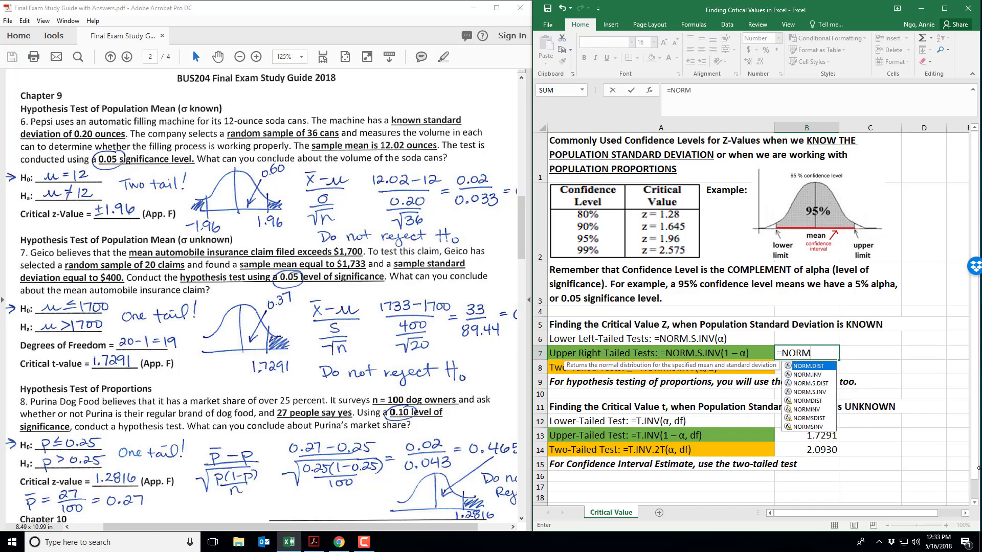
pyautogui.write('.S.INV(')
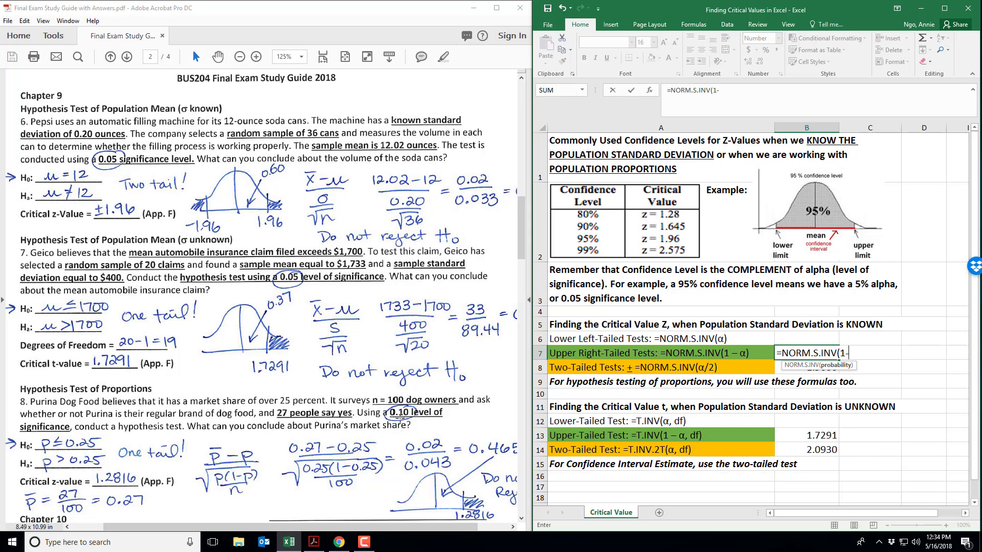
pyautogui.write('1-0.1')
pyautogui.press('Return')
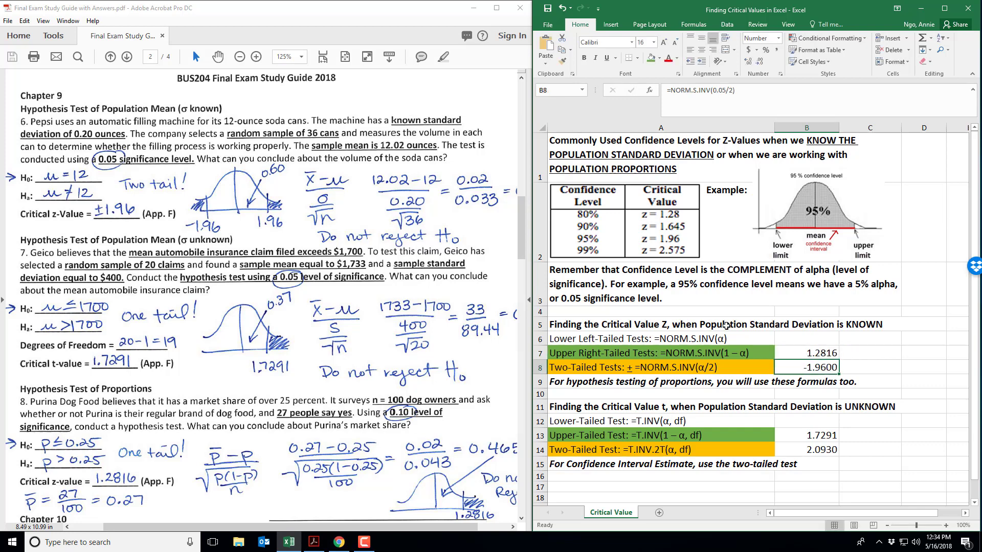